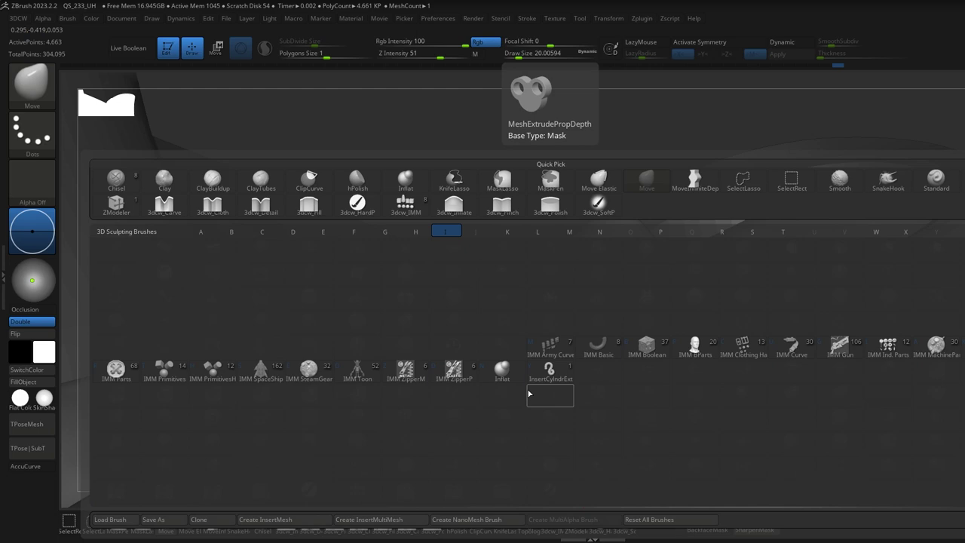
Switch to the Inflat brush to thicken the strap where it meets the ring loop
left_click(546, 368)
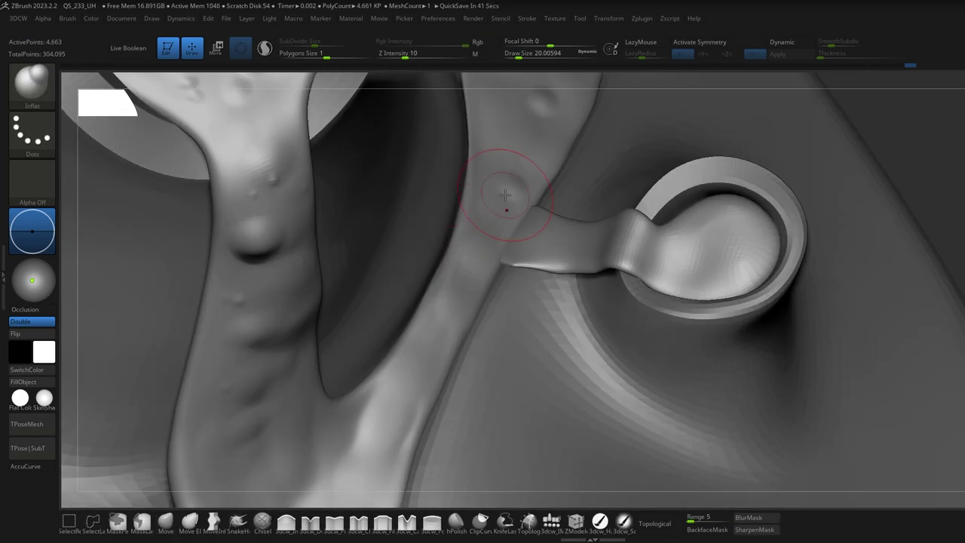